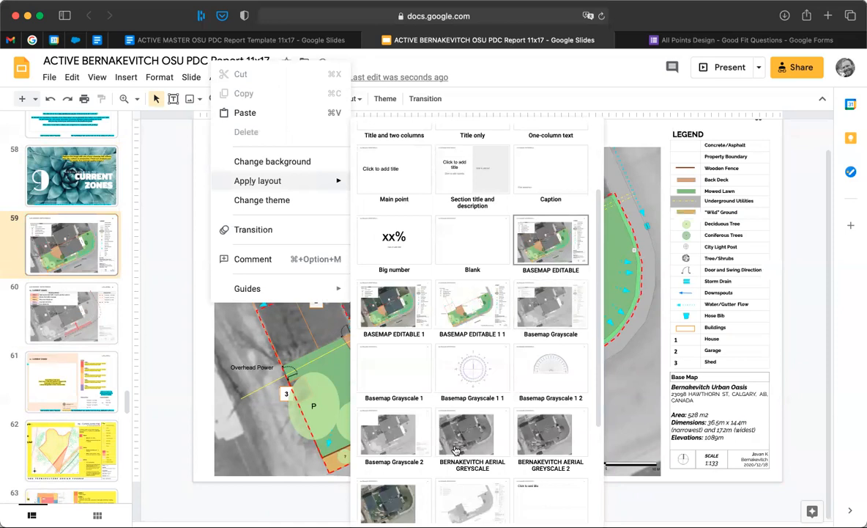
# Step: Apply the site's "AERIAL GREYSCALE" layout to slide 59
pyautogui.click(436, 428)
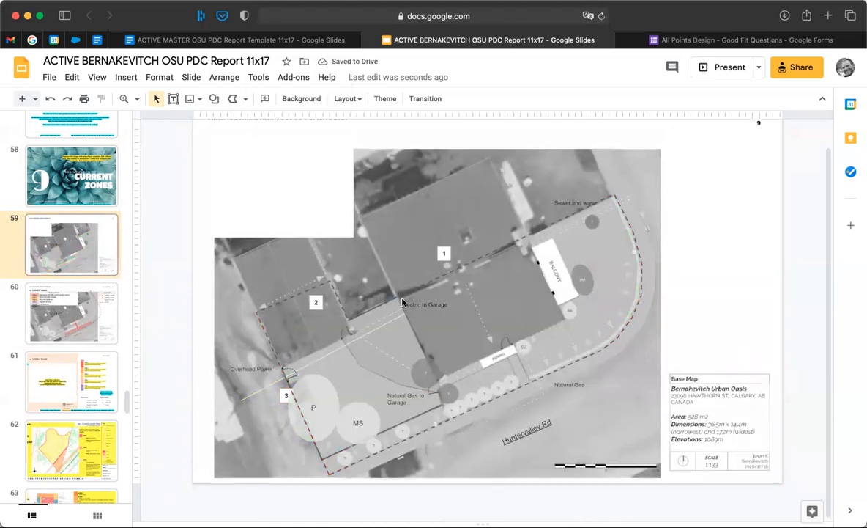
pyautogui.scroll(2, 757, 120)
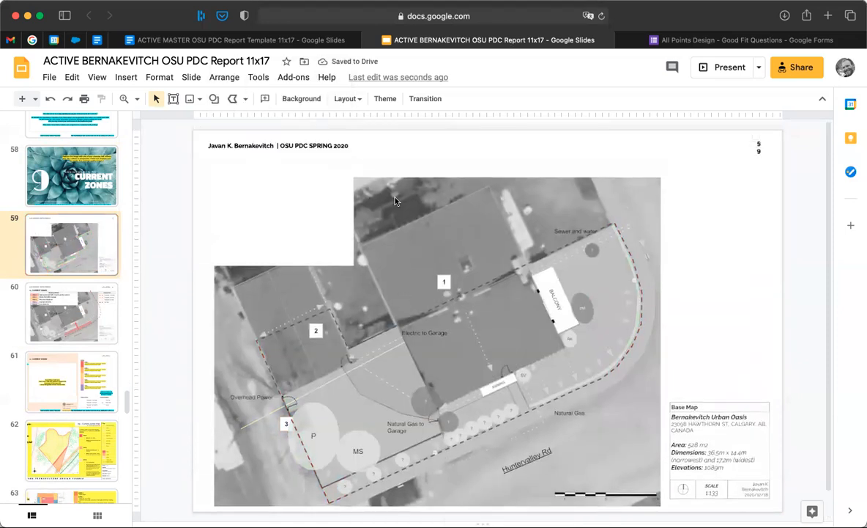
# Step: Copy the "09 CURRENT ZONES" title and the "09 | Current Zones" header label from slide 61 onto slide 59
pyautogui.click(82, 364)
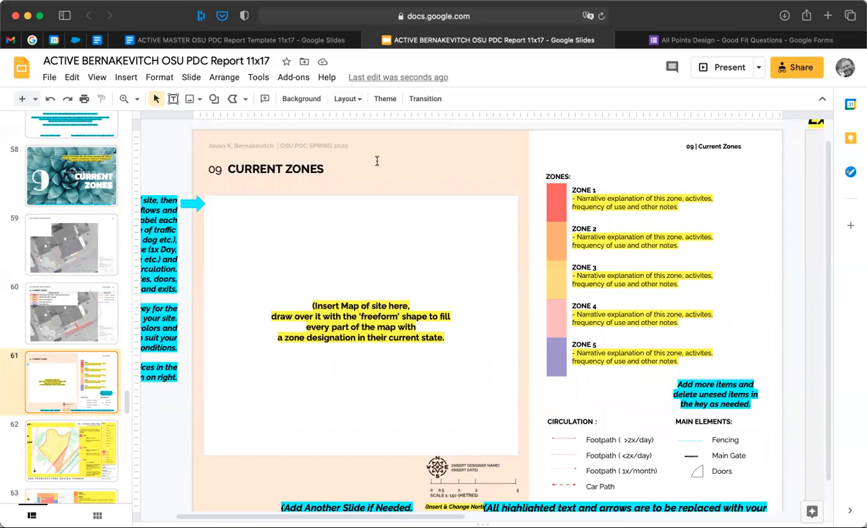
pyautogui.click(378, 160)
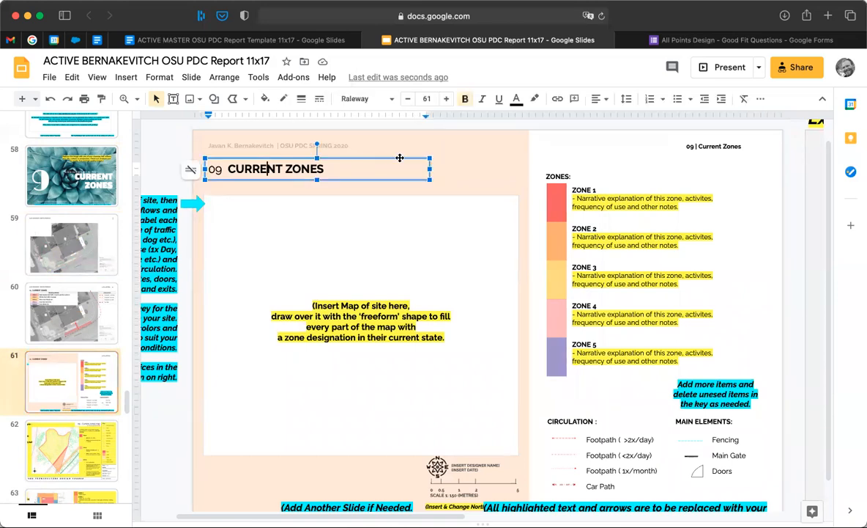
pyautogui.keyDown('shift'); pyautogui.click(713, 142); pyautogui.keyUp('shift')
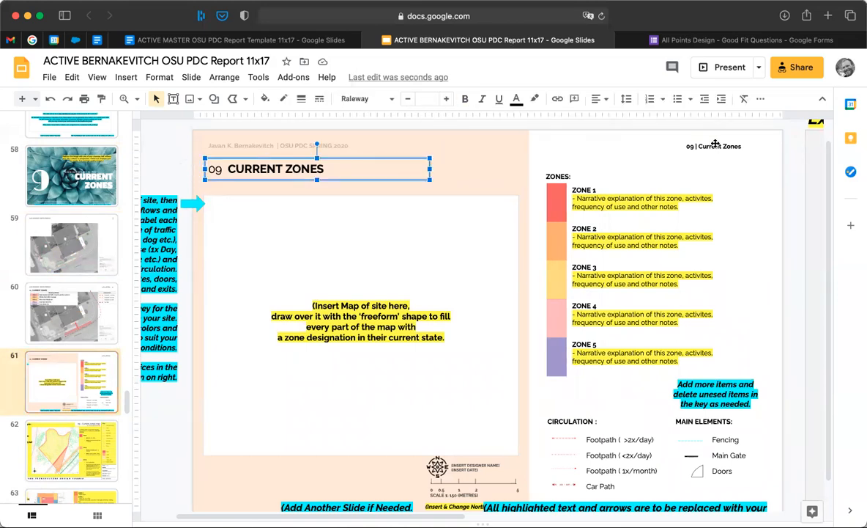
pyautogui.keyDown('shift'); pyautogui.click(715, 144); pyautogui.keyUp('shift')
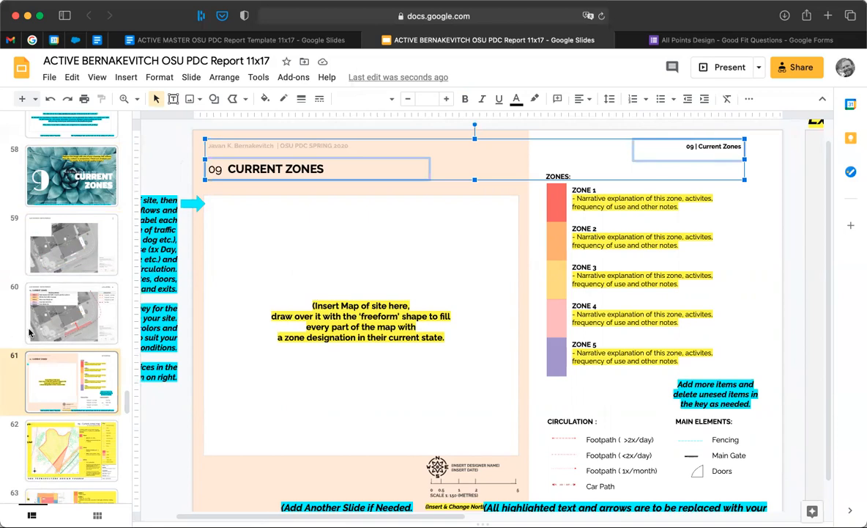
pyautogui.click(72, 258)
pyautogui.press('super+v')
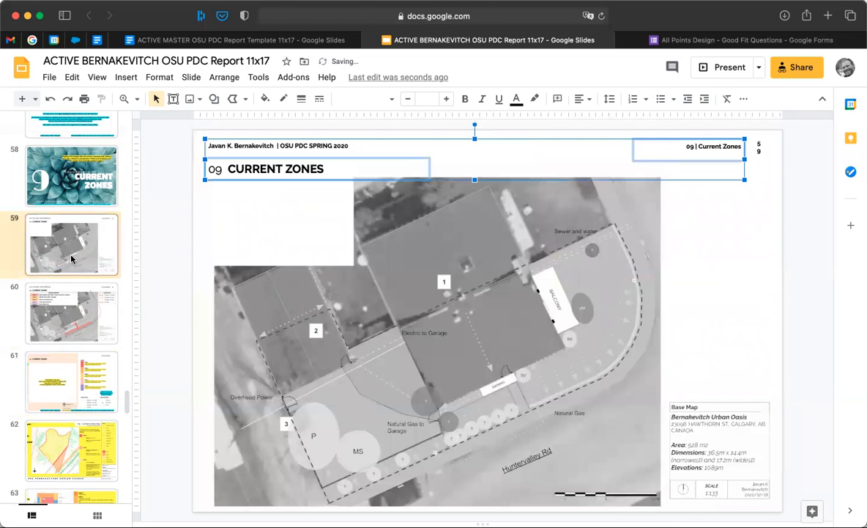
# Step: Compare the zones map on slide 60 with the microclimates map on slide 50 and the plain base map on slide 59
pyautogui.click(88, 324)
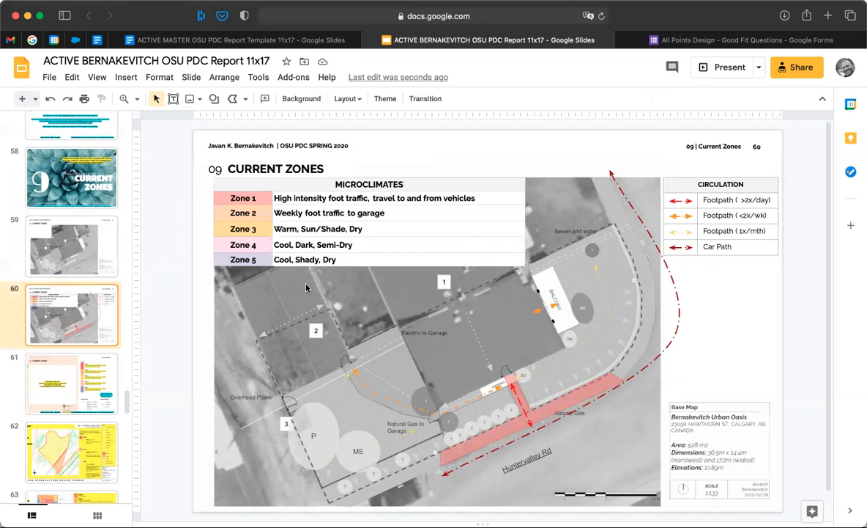
pyautogui.scroll(10, 89, 253)
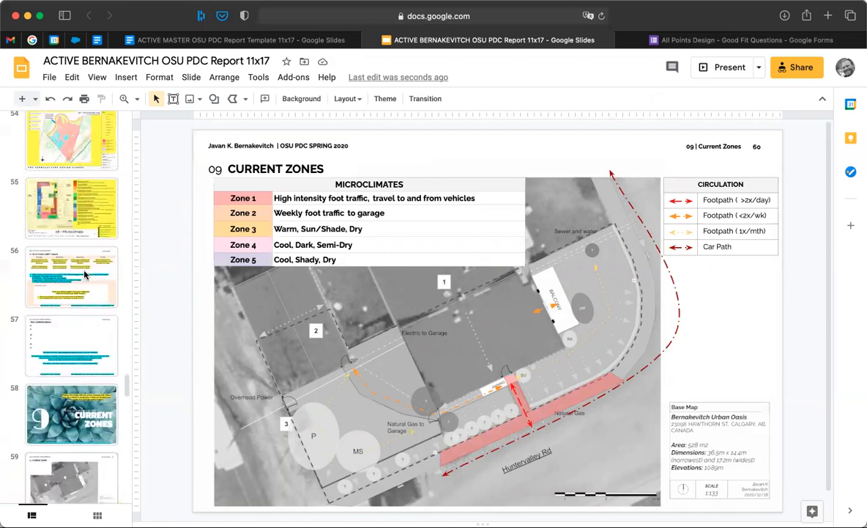
pyautogui.scroll(4, 84, 275)
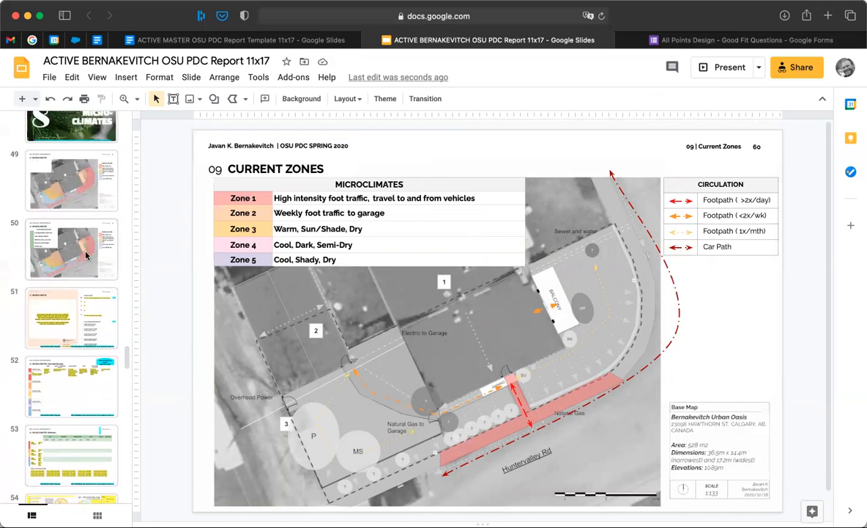
pyautogui.click(91, 253)
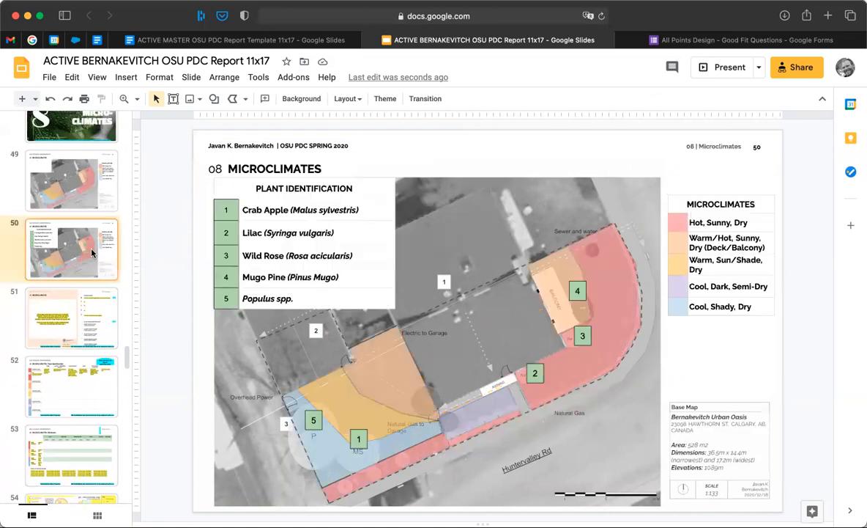
pyautogui.scroll(-5, 44, 261)
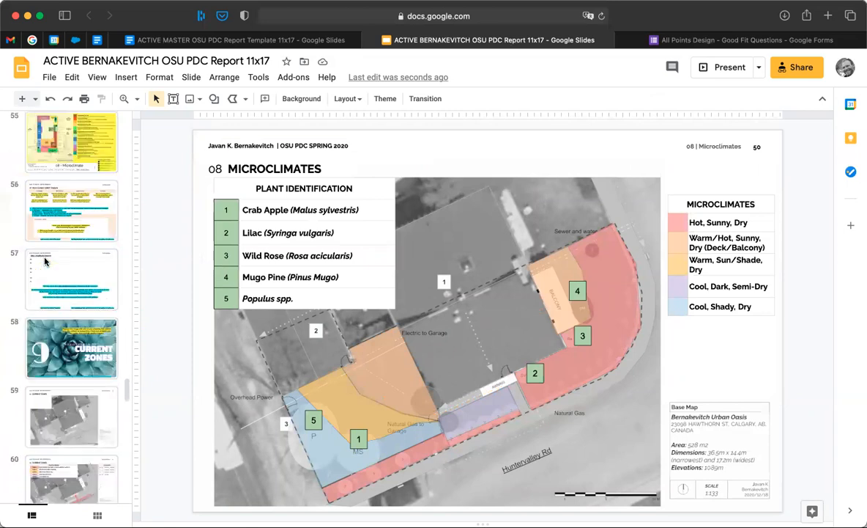
pyautogui.scroll(-5, 83, 279)
pyautogui.click(68, 366)
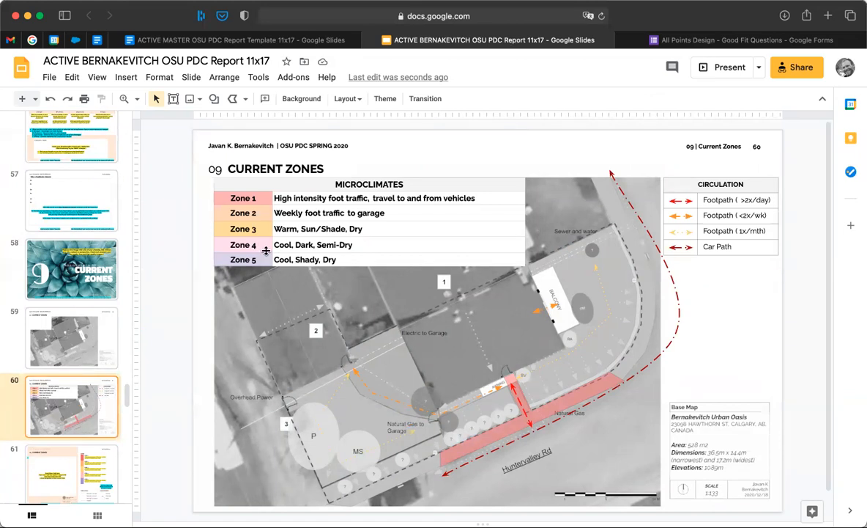
pyautogui.press('Up')
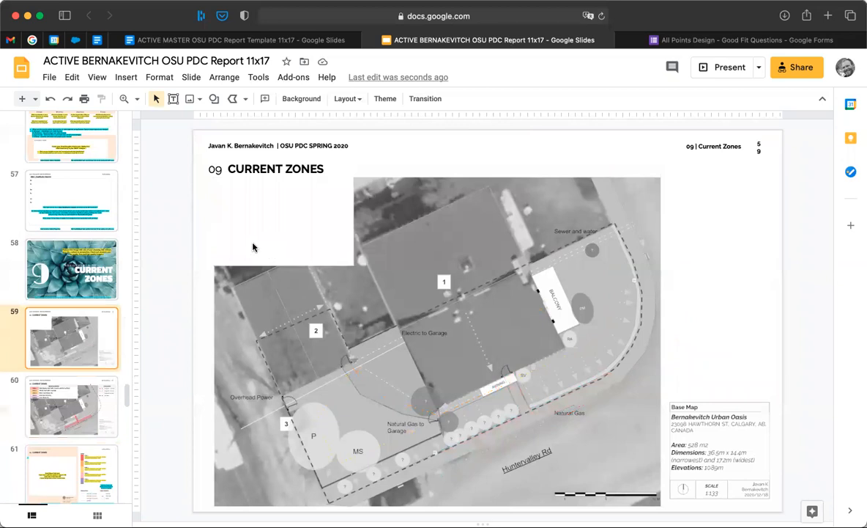
pyautogui.click(75, 397)
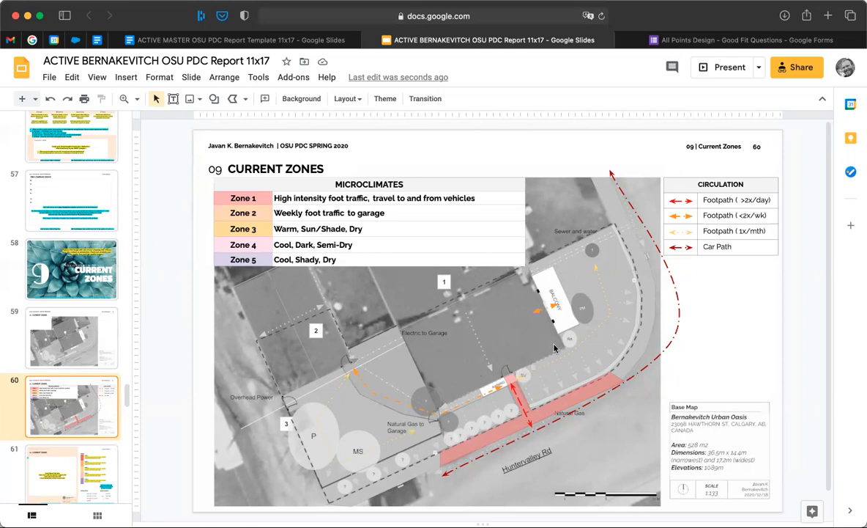
pyautogui.click(678, 306)
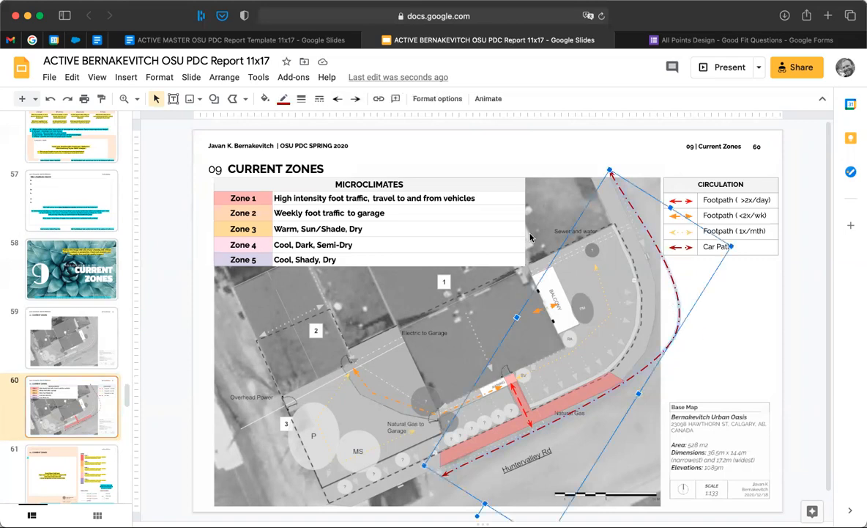
pyautogui.click(244, 99)
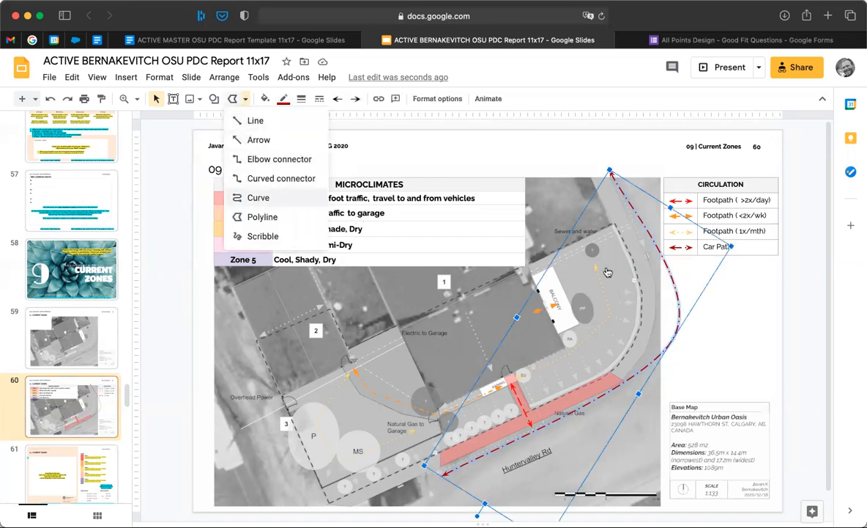
pyautogui.click(737, 370)
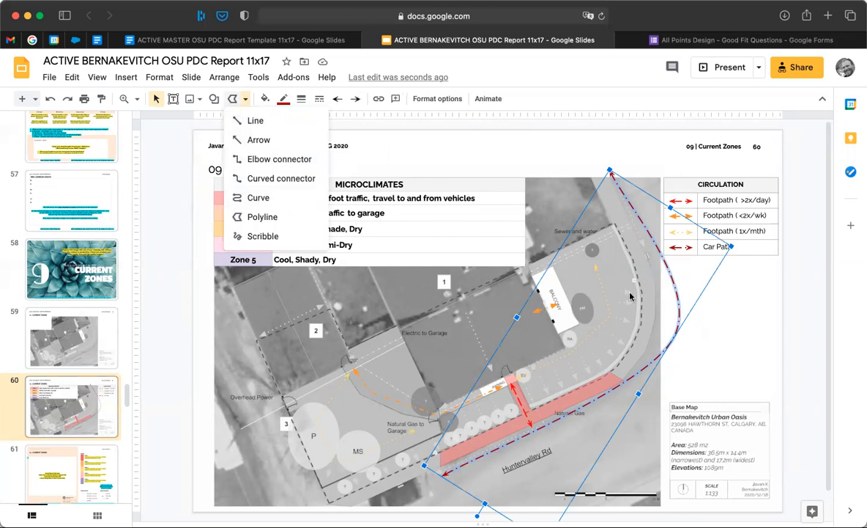
pyautogui.click(245, 98)
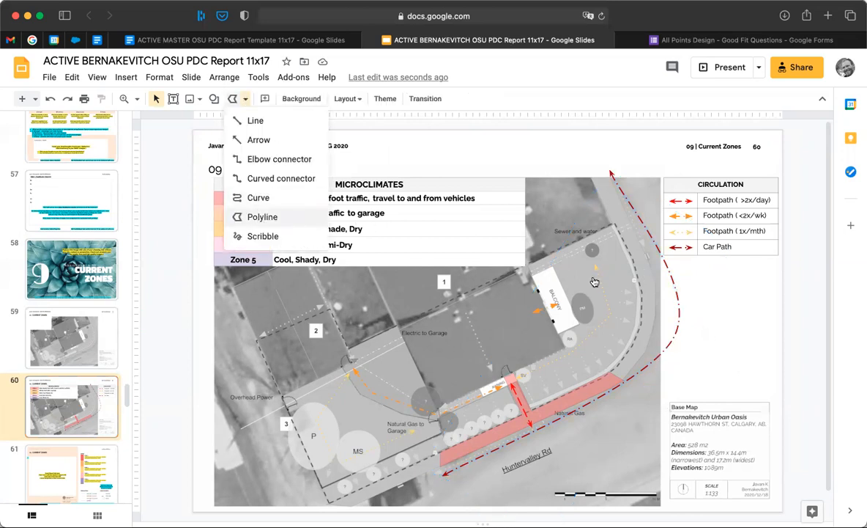
pyautogui.click(744, 338)
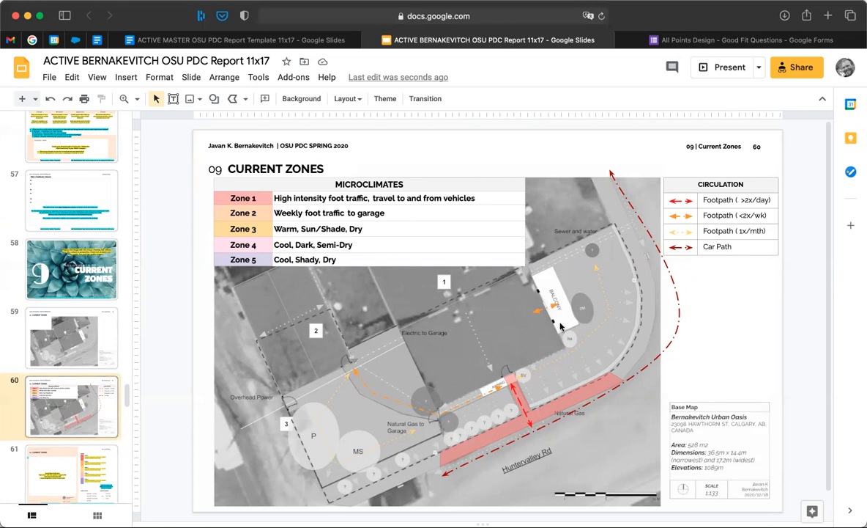
# Step: Append ": Summer" to the "CURRENT ZONES" title on slide 60
pyautogui.click(334, 168)
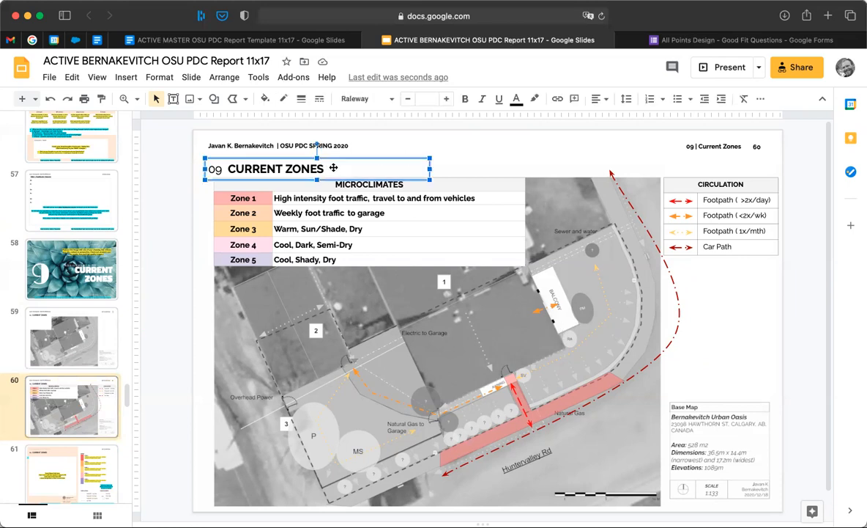
pyautogui.click(323, 167)
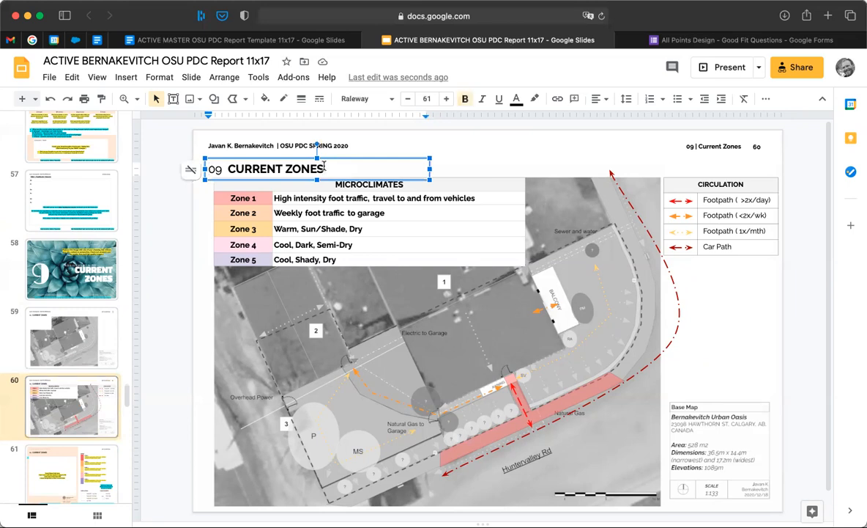
pyautogui.write(': Summer')
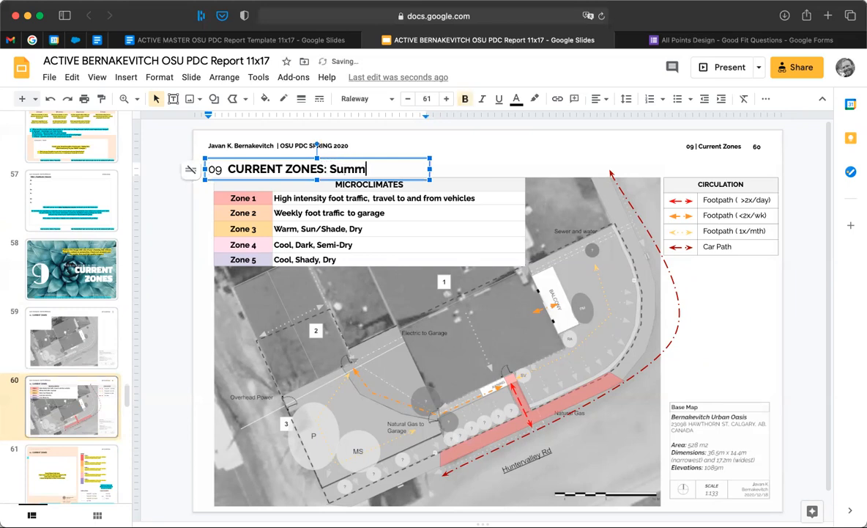
pyautogui.click(550, 286)
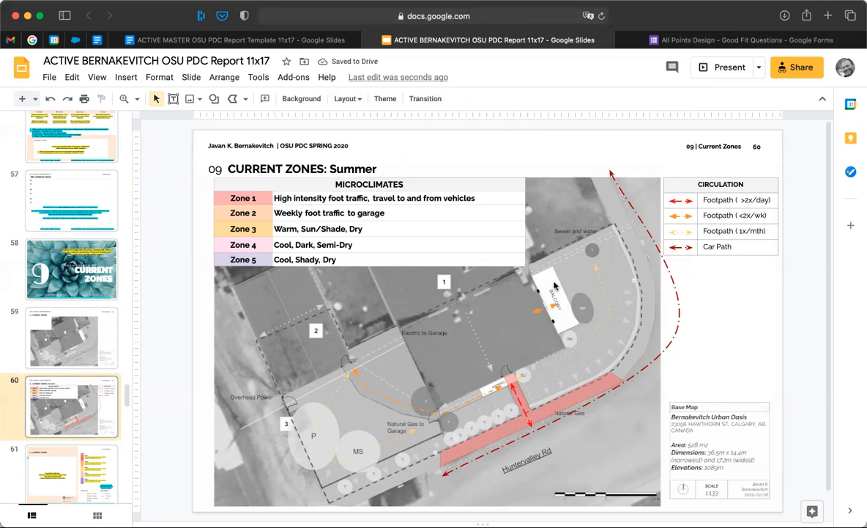
# Step: Draw a closed polyline in the Zone 1 red fill over the balcony on the slide 60 map
pyautogui.click(589, 393)
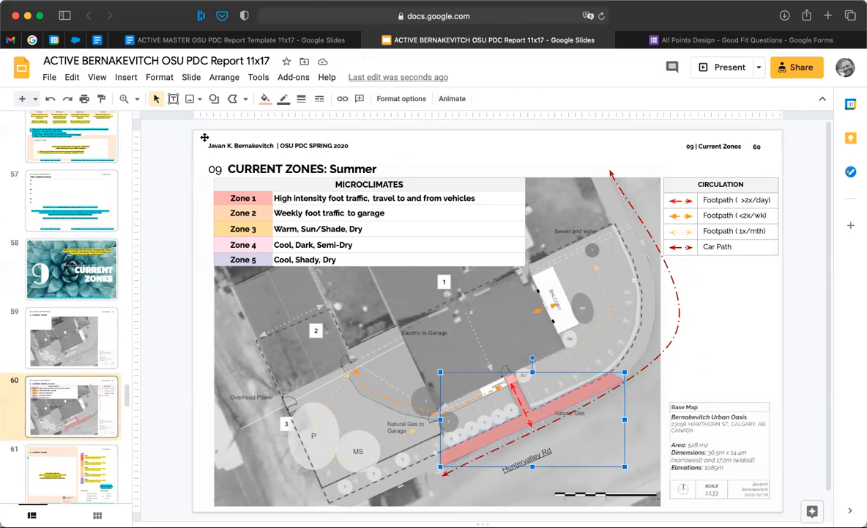
pyautogui.click(244, 99)
pyautogui.click(261, 216)
pyautogui.click(534, 277)
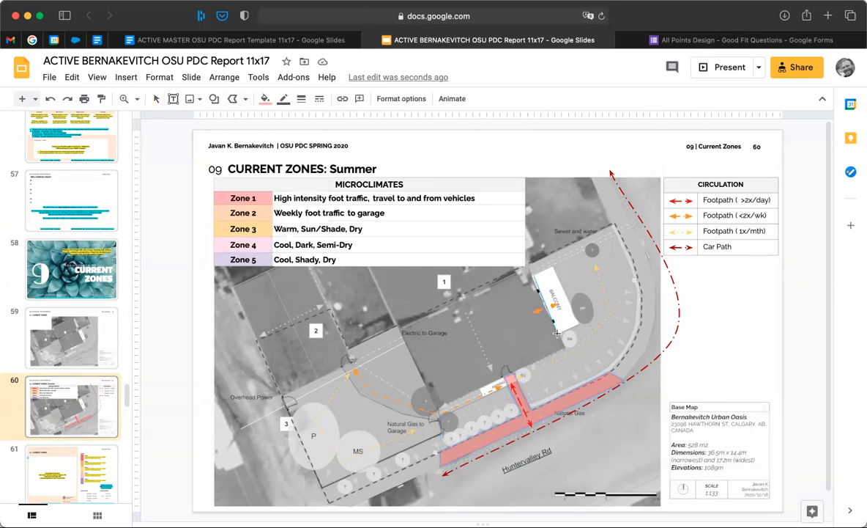
pyautogui.click(579, 322)
pyautogui.click(534, 277)
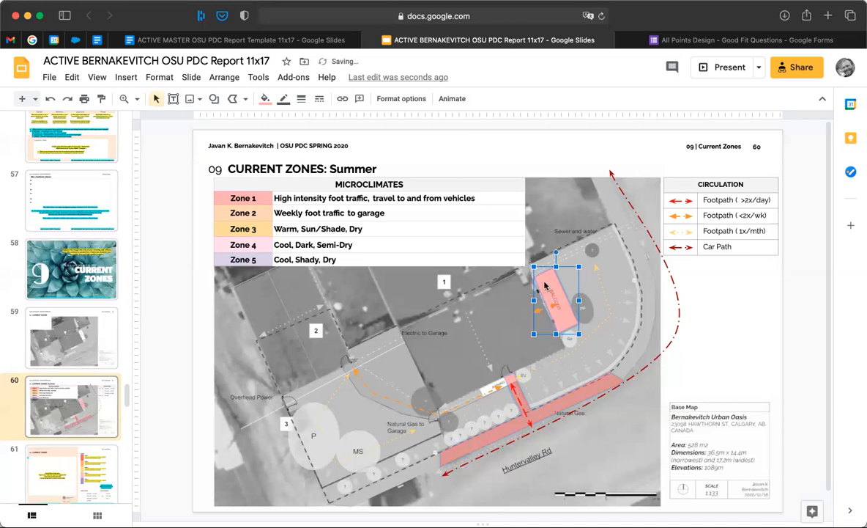
# Step: Edit the balcony polygon's points and move its upper house-side corner slightly to fit the balcony outline
pyautogui.click(544, 283)
pyautogui.doubleClick(537, 279)
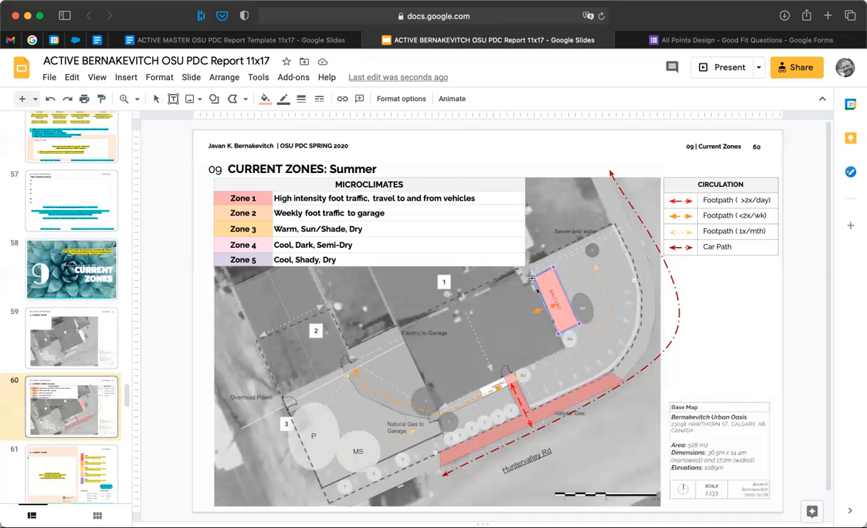
pyautogui.moveTo(533, 277); pyautogui.dragTo(534, 279)
pyautogui.press('Escape')
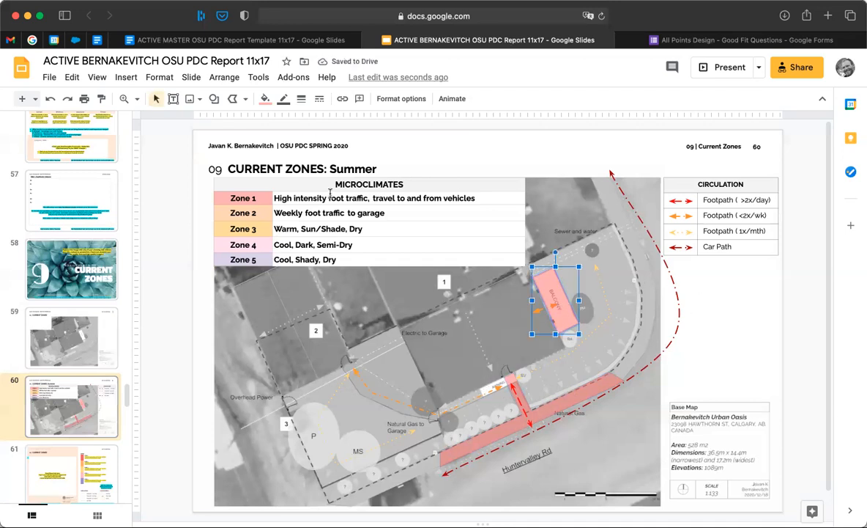
# Step: Add ", balcony recreation" to the end of the Zone 1 description in the table
pyautogui.click(224, 196)
pyautogui.moveTo(273, 198); pyautogui.dragTo(370, 199)
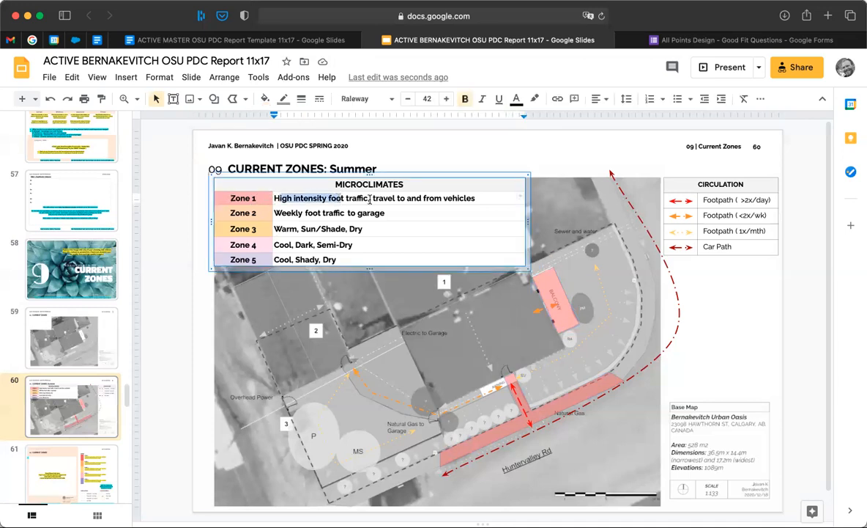
pyautogui.click(478, 198)
pyautogui.press('BackSpace')
pyautogui.write(', balcony recreation')
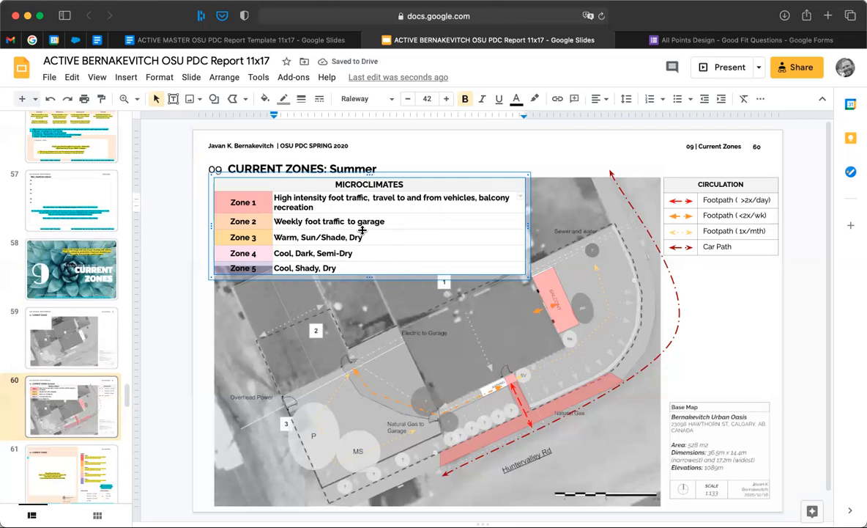
# Step: Add ", or recreation on back deck" to the end of the Zone 2 description in the table
pyautogui.moveTo(288, 221); pyautogui.dragTo(403, 218)
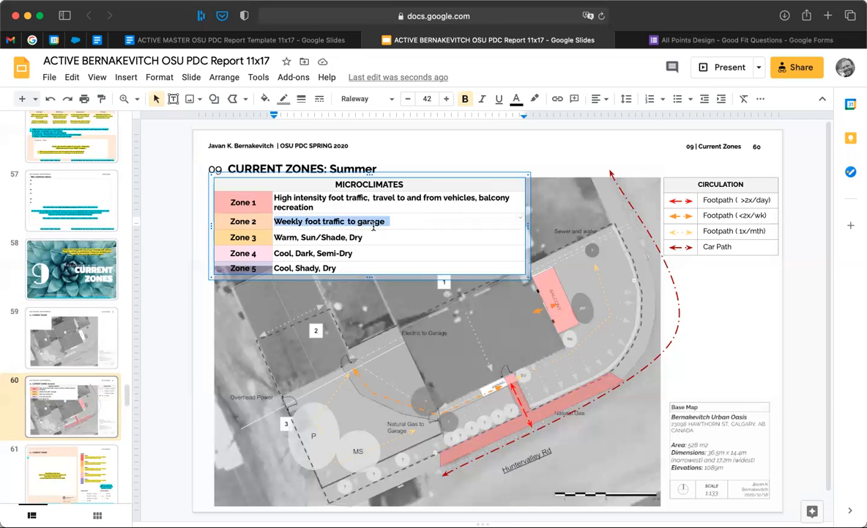
pyautogui.click(349, 222)
pyautogui.press('BackSpace')
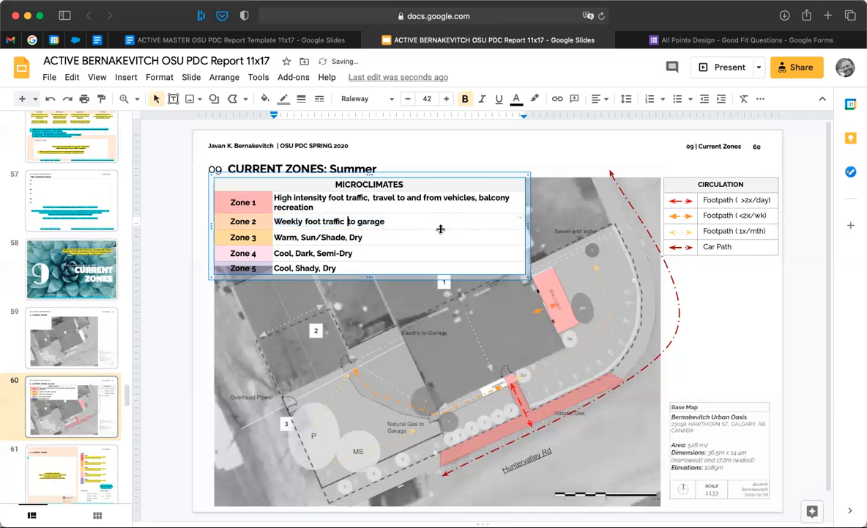
pyautogui.click(416, 221)
pyautogui.write(', or recreation on')
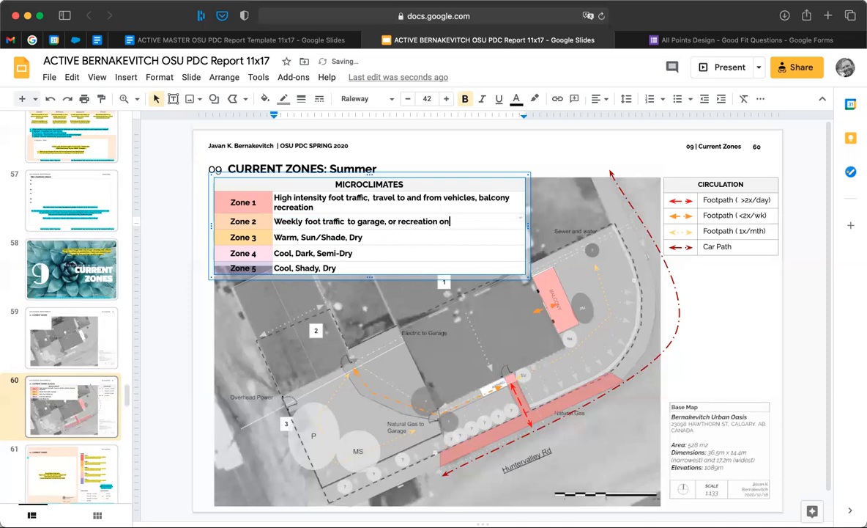
pyautogui.write(' back deck')
pyautogui.click(232, 98)
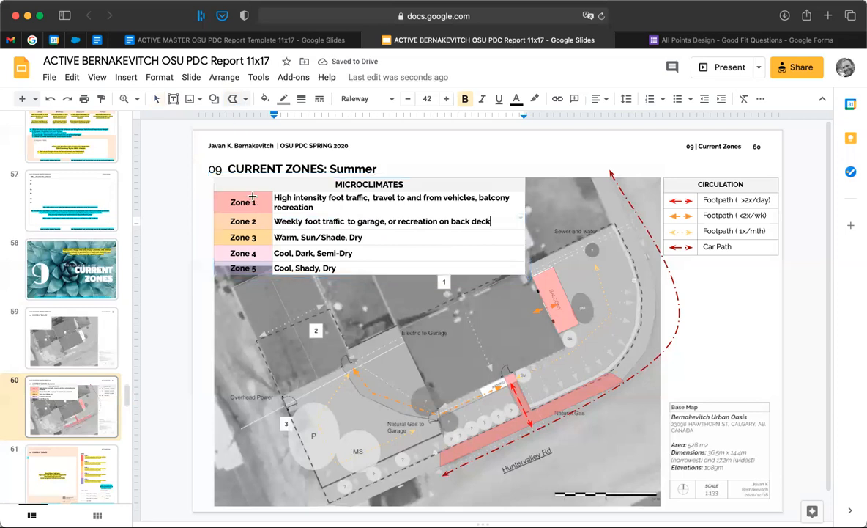
pyautogui.click(234, 98)
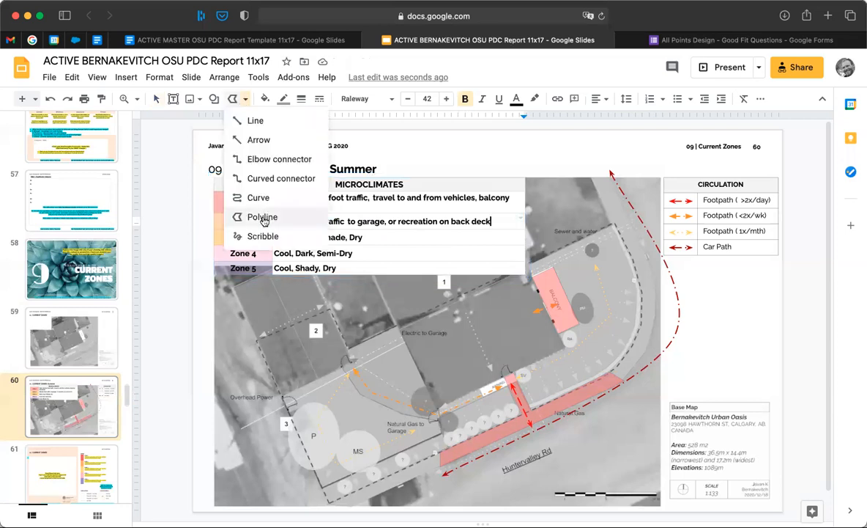
pyautogui.press('Escape')
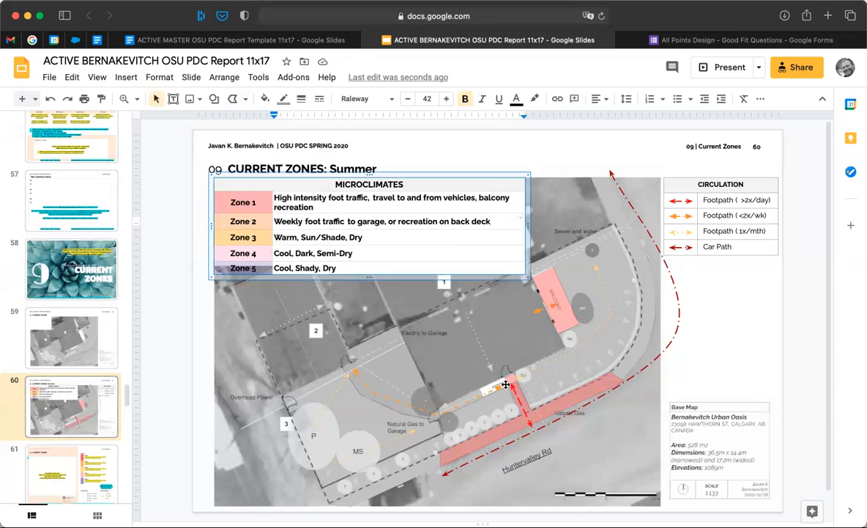
pyautogui.click(244, 103)
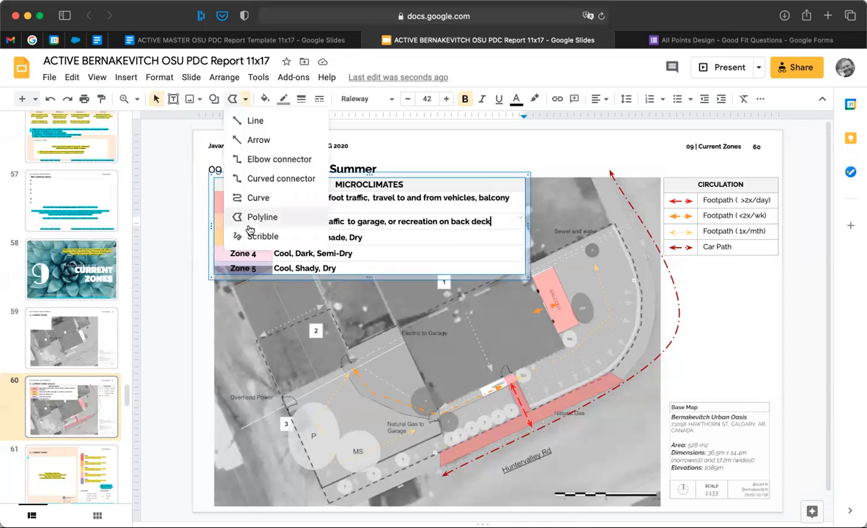
pyautogui.click(262, 220)
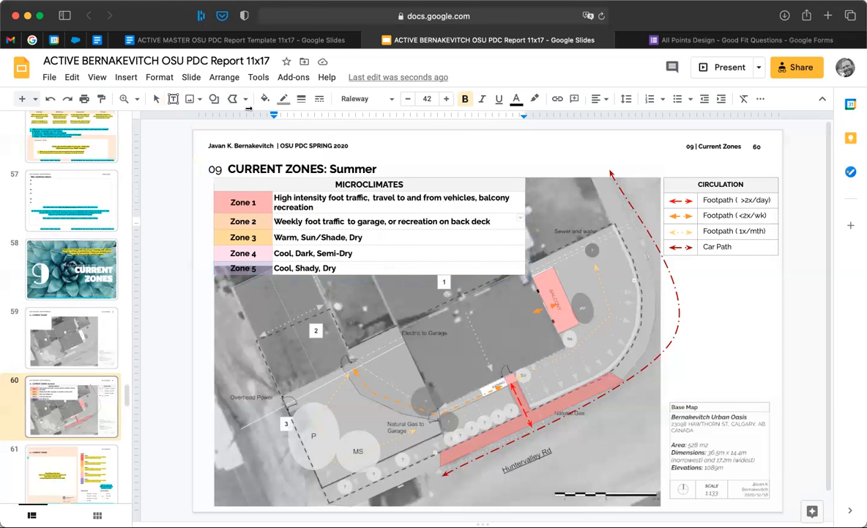
pyautogui.click(507, 386)
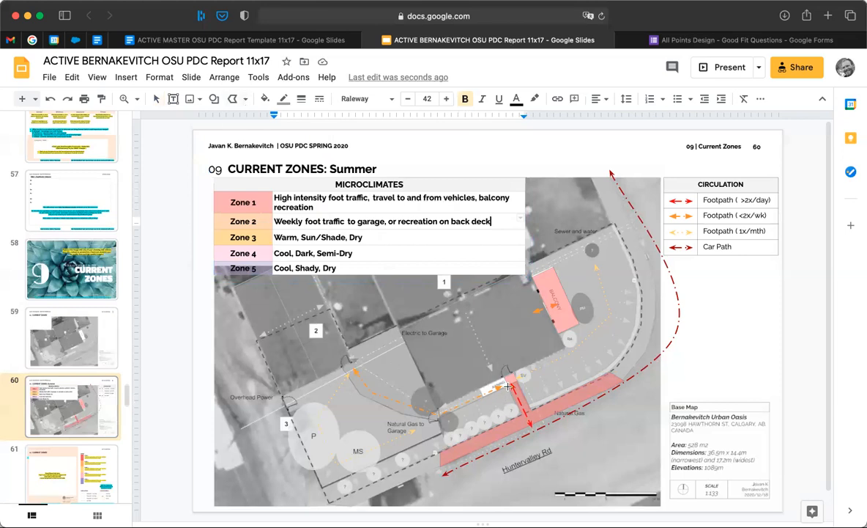
pyautogui.click(434, 417)
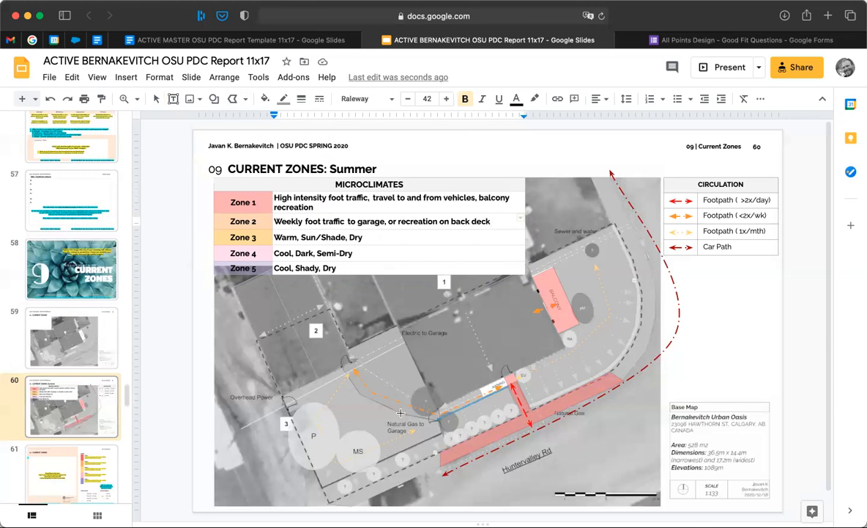
pyautogui.doubleClick(358, 393)
pyautogui.click(285, 405)
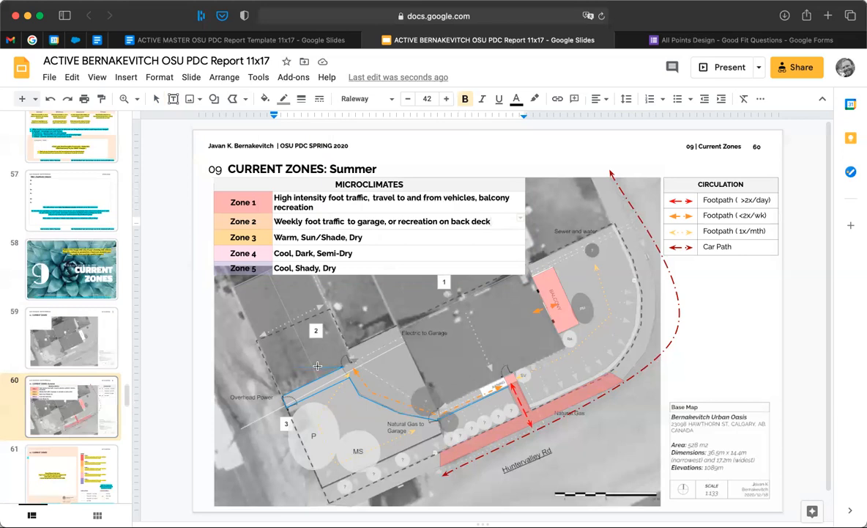
pyautogui.click(318, 365)
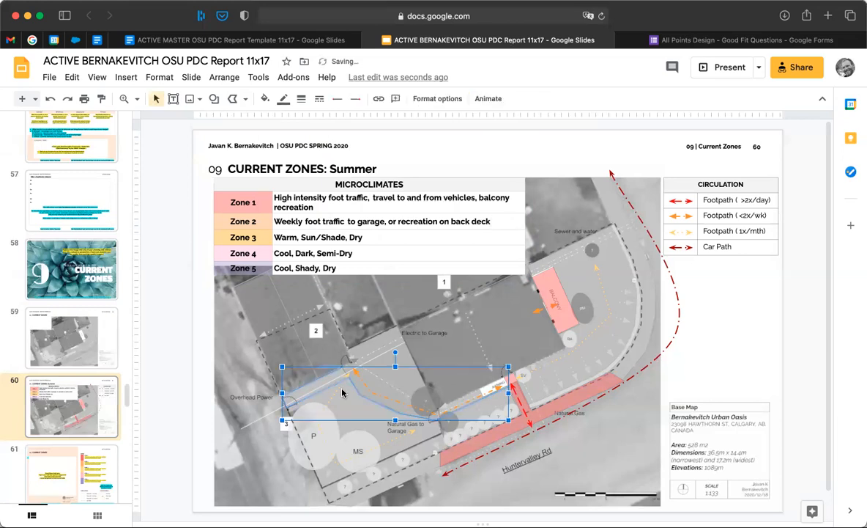
pyautogui.press('Delete')
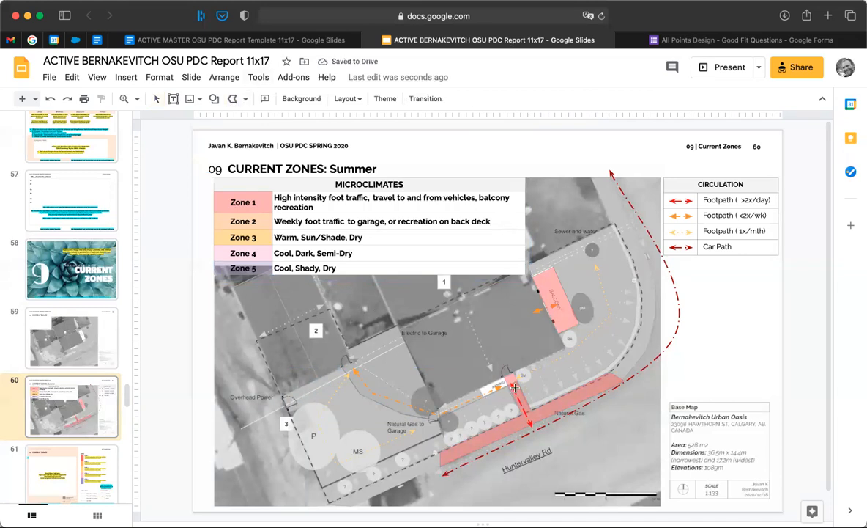
# Step: Draw a closed polyline on the slide 60 map around the garage, the back deck and the footpath strip to the front door
pyautogui.click(432, 418)
pyautogui.click(352, 378)
pyautogui.click(286, 404)
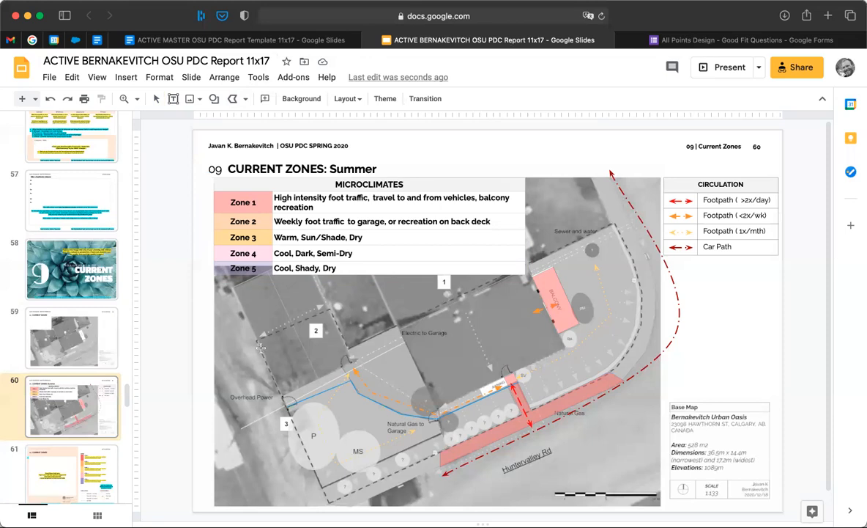
pyautogui.click(257, 339)
pyautogui.click(329, 309)
pyautogui.click(348, 346)
pyautogui.click(398, 325)
pyautogui.click(435, 409)
pyautogui.click(519, 380)
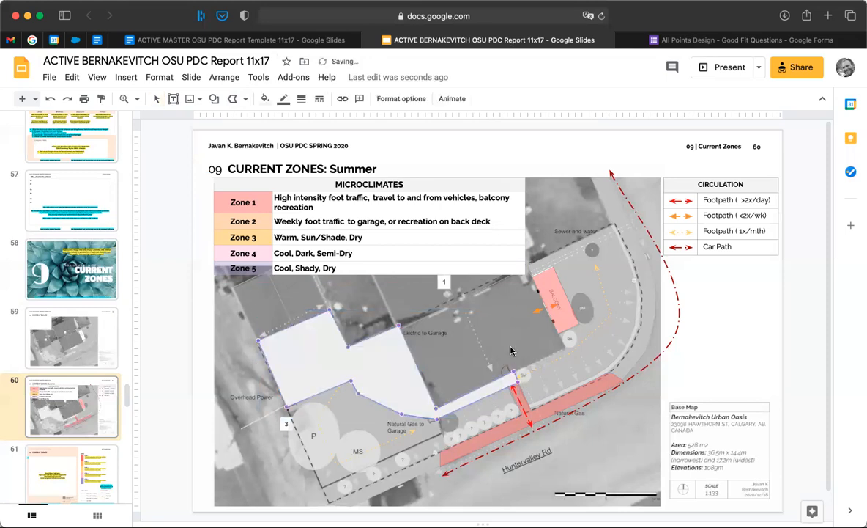
# Step: Copy the Zone 2 cell's orange formatting from the table onto the new garage and deck polygon
pyautogui.click(229, 221)
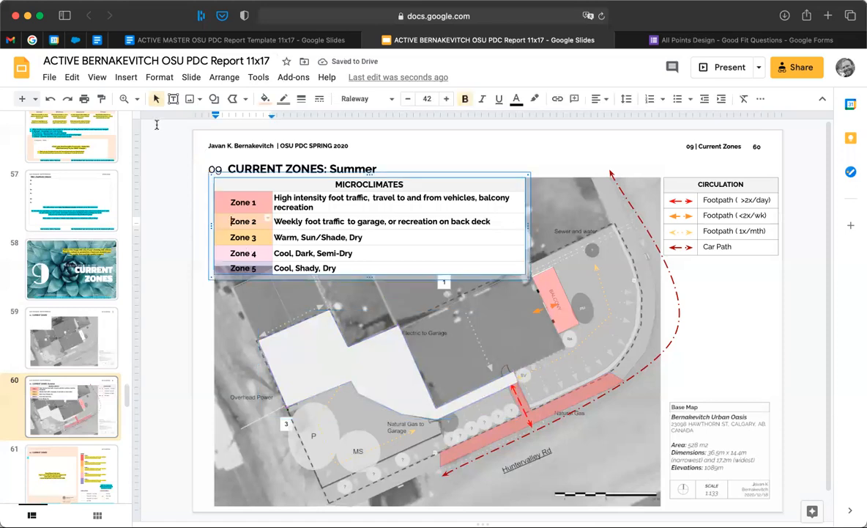
pyautogui.click(101, 102)
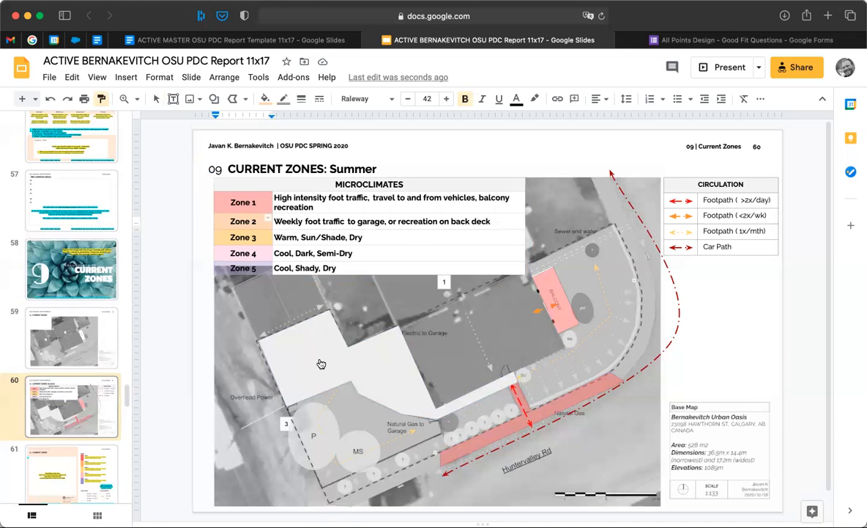
pyautogui.click(320, 363)
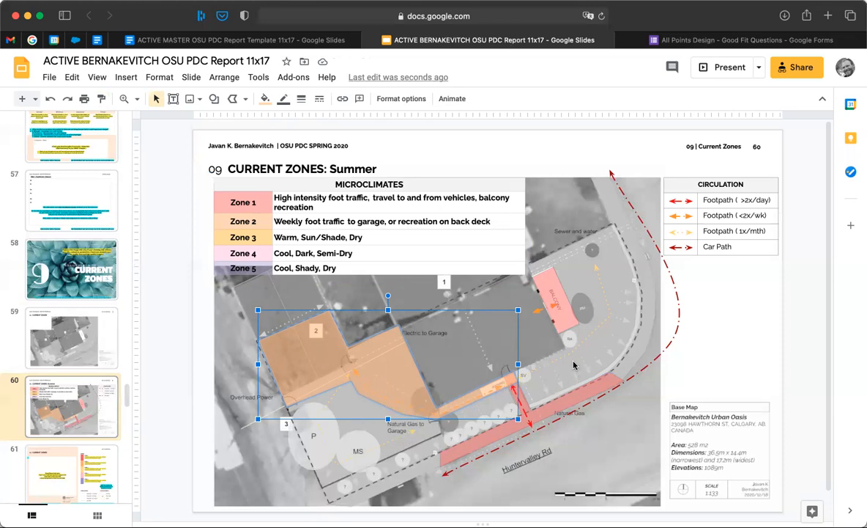
# Step: Send the orange Zone 2 polygon and the red balcony polygon to the back so the map's arrows and labels lie above them
pyautogui.rightClick(394, 367)
pyautogui.moveTo(487, 356)
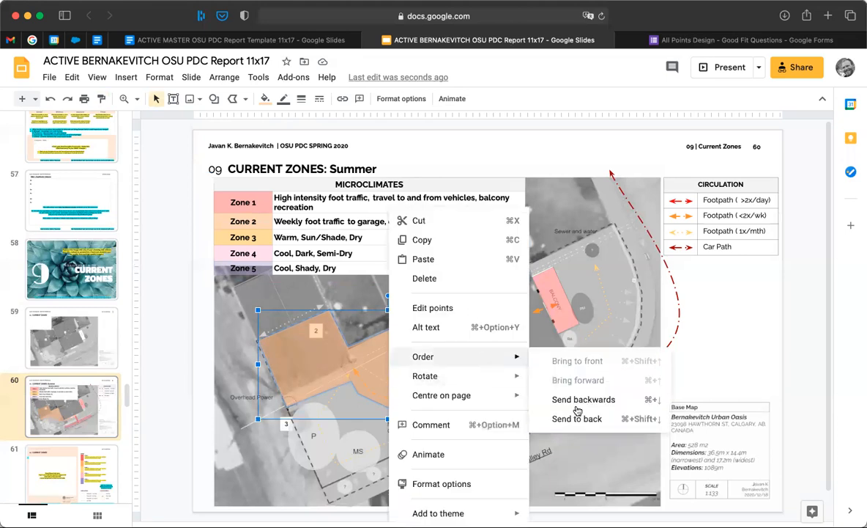
pyautogui.click(576, 419)
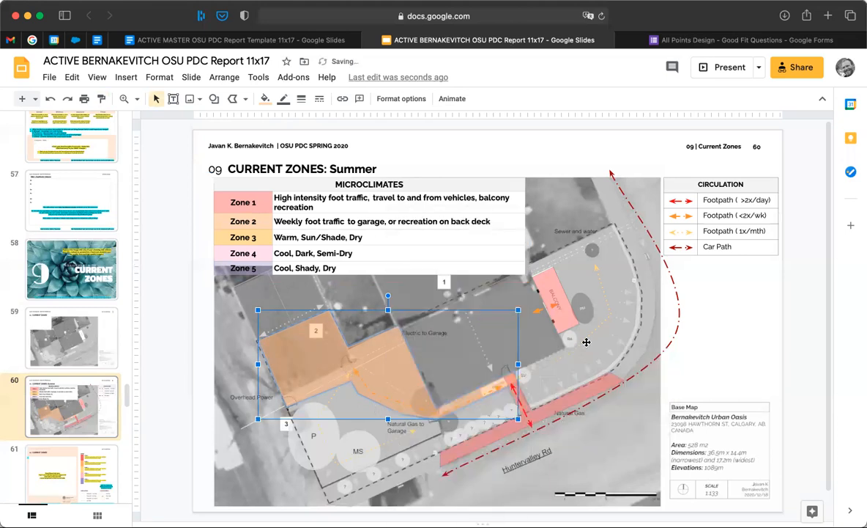
pyautogui.rightClick(570, 278)
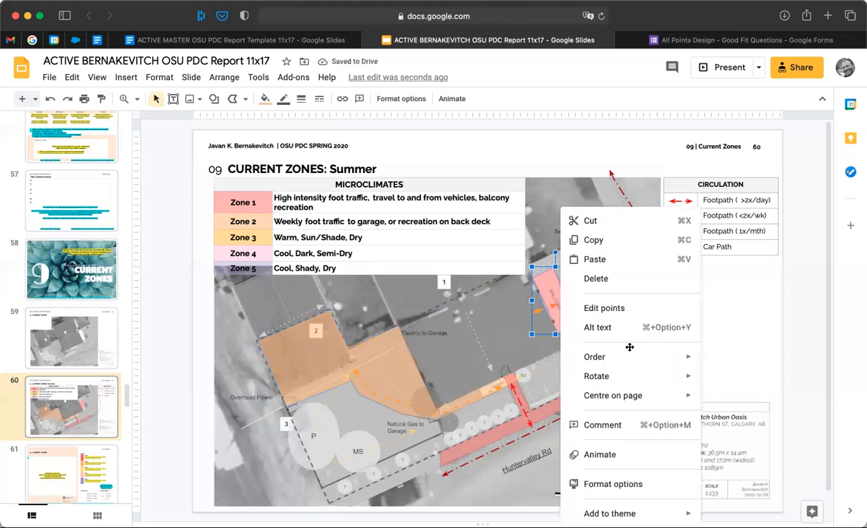
pyautogui.moveTo(651, 358)
pyautogui.click(752, 419)
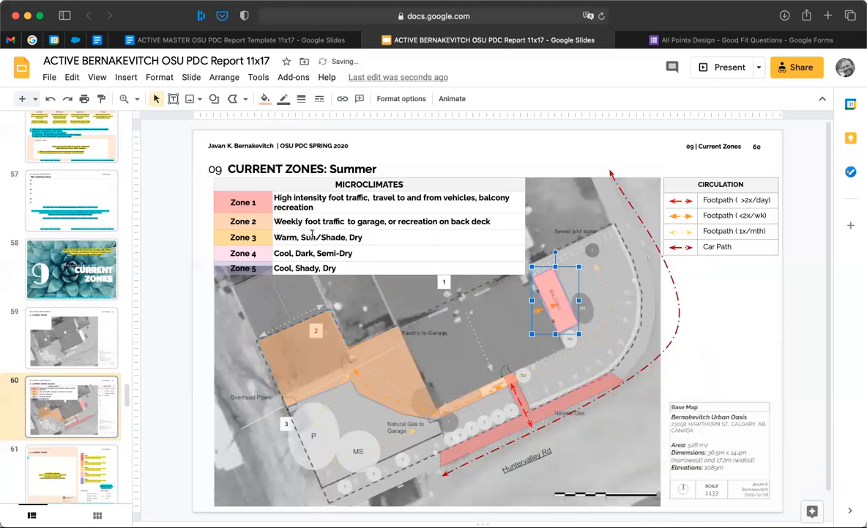